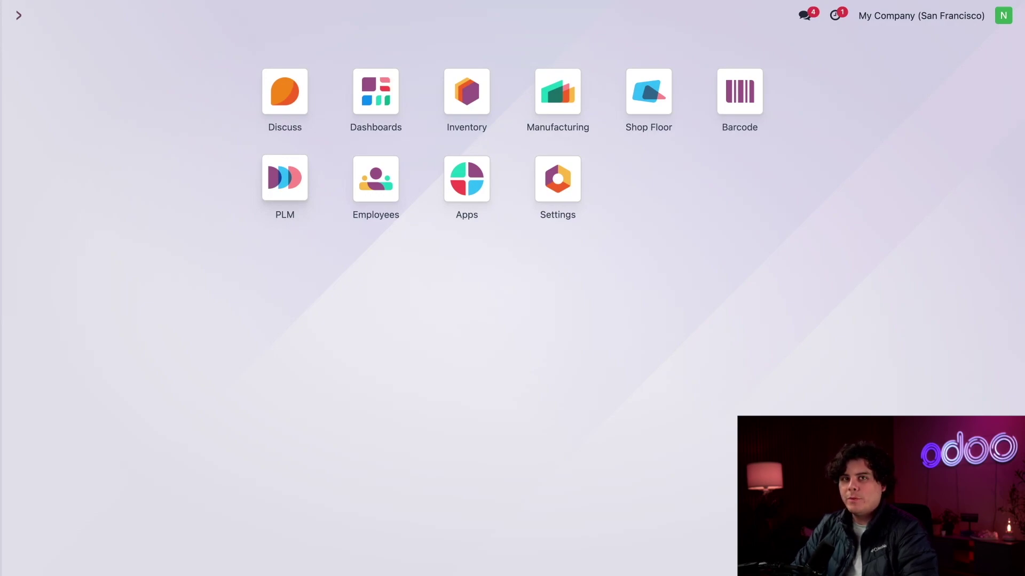
Open the [FURN_9666] Table bill of materials and view its 60-minute Assembly operation.
{"action": "left_click", "coordinate": [550, 92]}
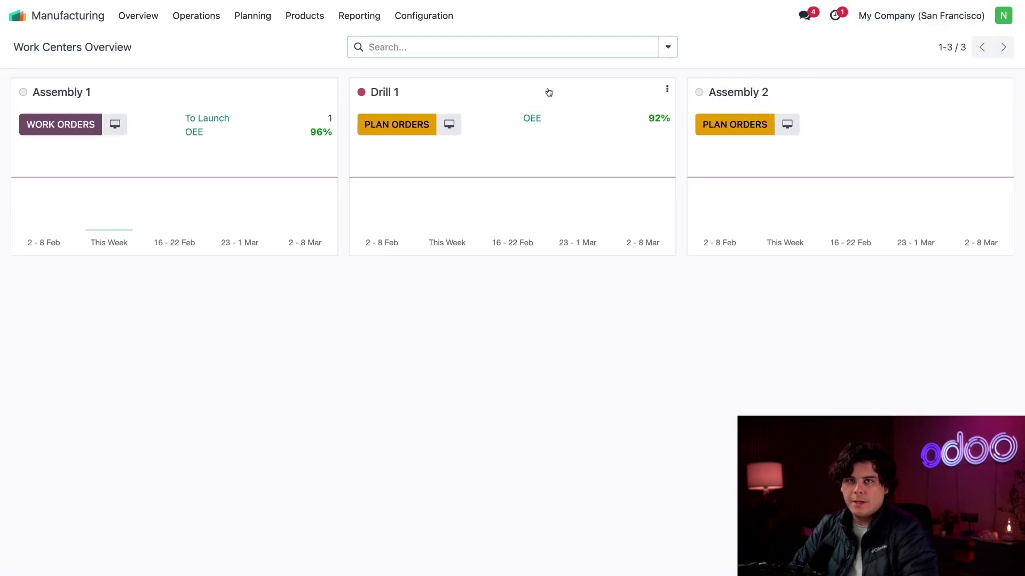
{"action": "left_click", "coordinate": [304, 15]}
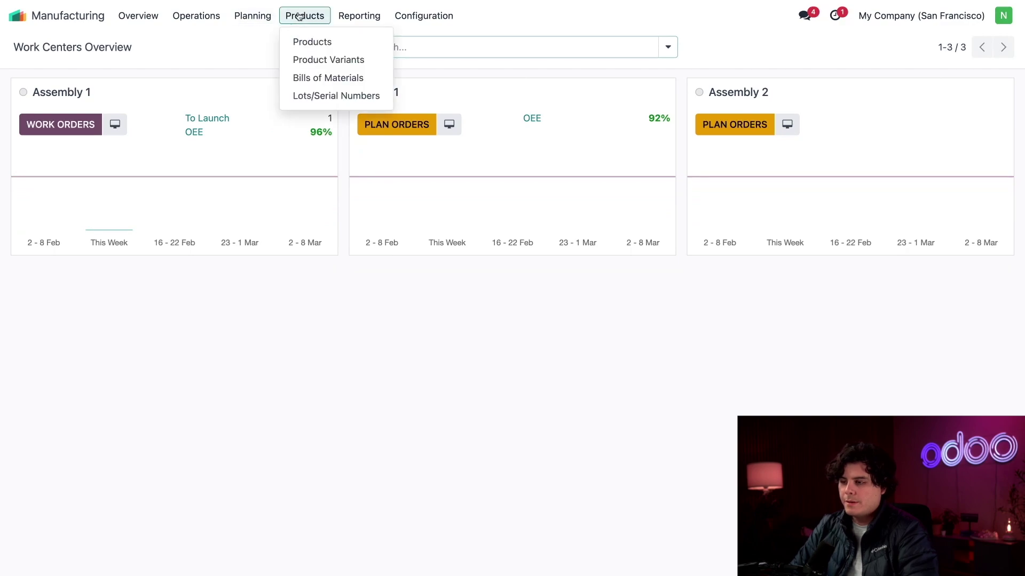
{"action": "left_click", "coordinate": [312, 78]}
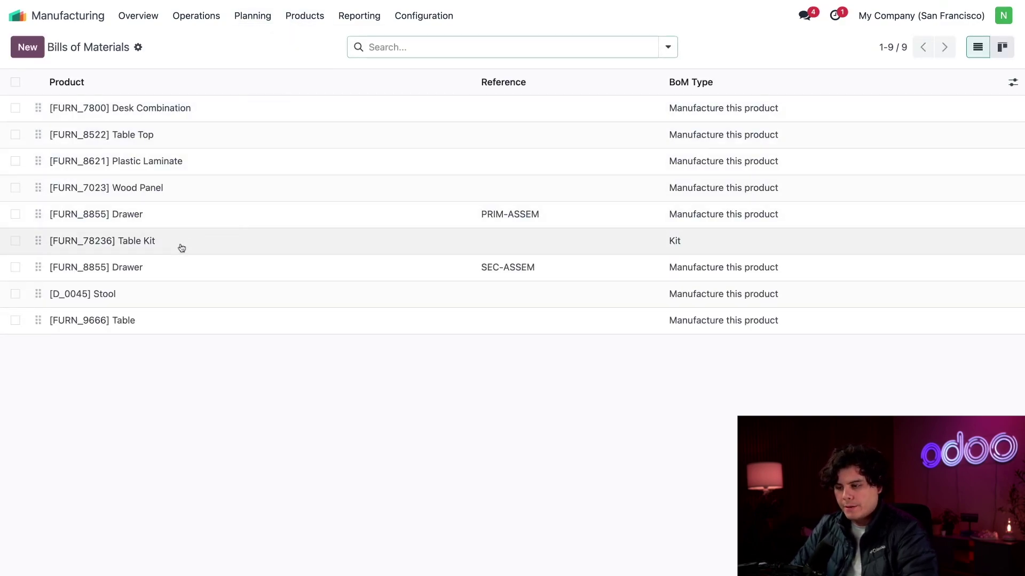
{"action": "left_click", "coordinate": [131, 321]}
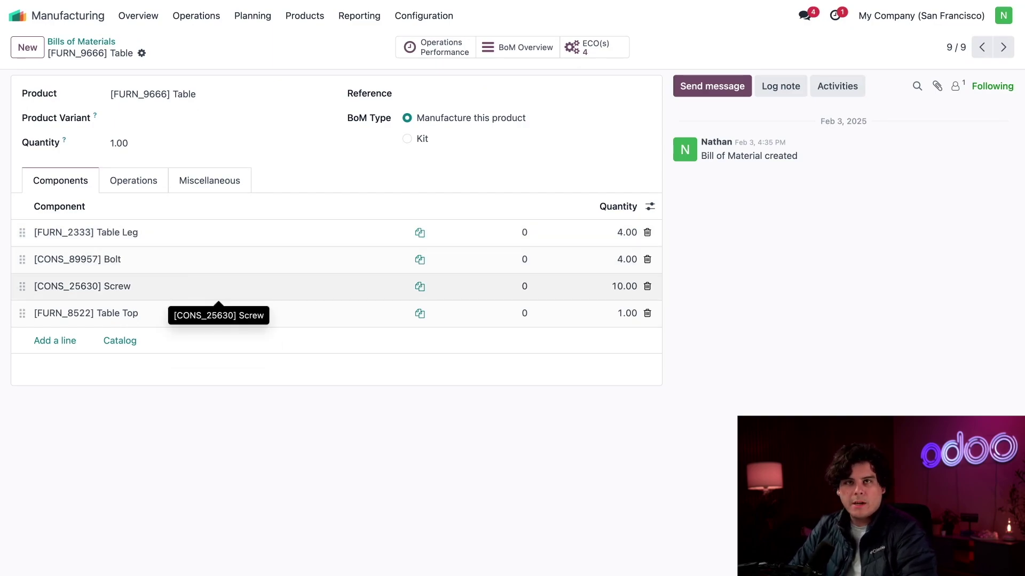
{"action": "left_click", "coordinate": [131, 182]}
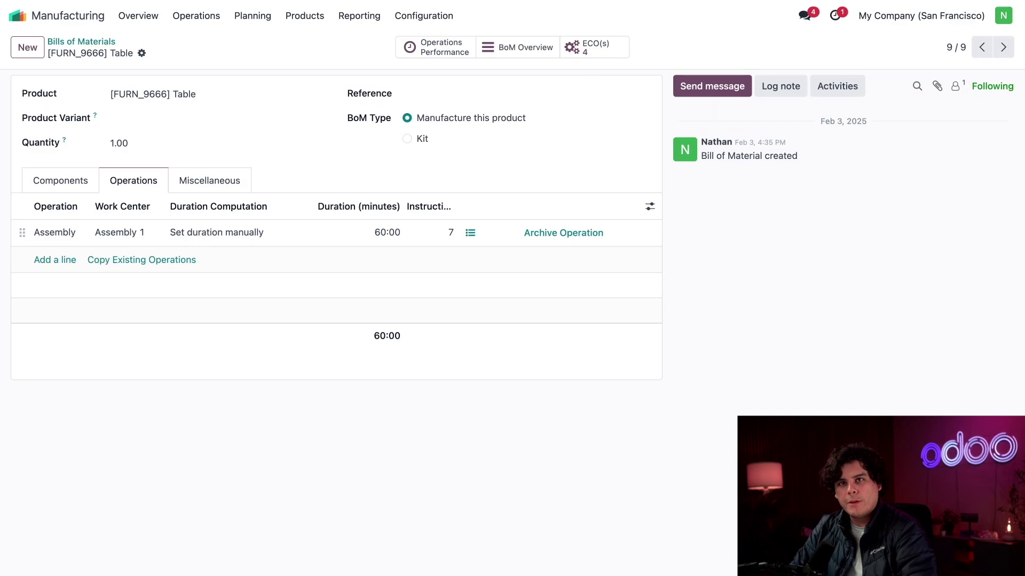
Check the Table BoM's version 4 and operation, then list components: 4 legs, 4 bolts, 10 screws, 1 top.
{"action": "left_click", "coordinate": [246, 181]}
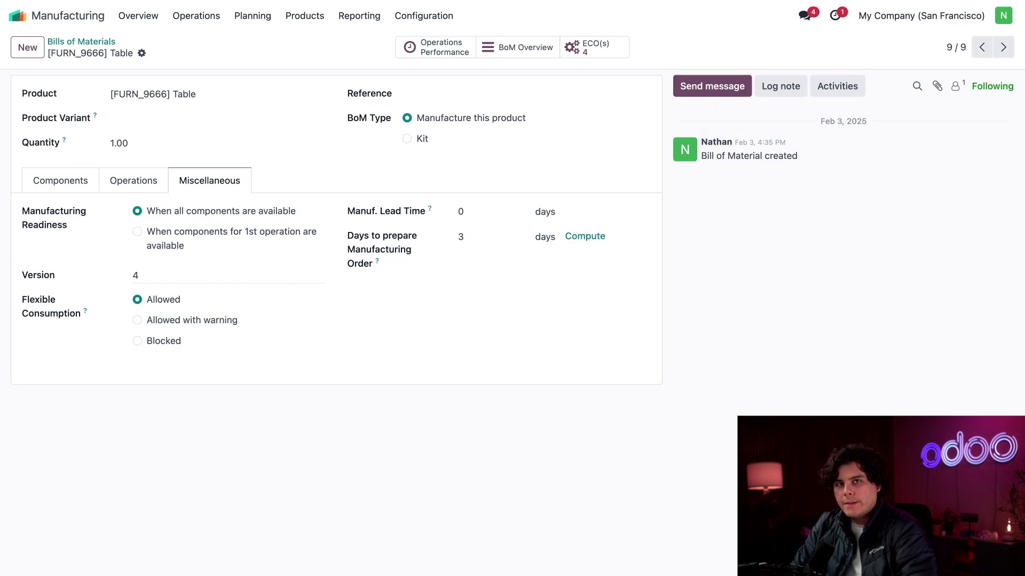
{"action": "left_click", "coordinate": [133, 181]}
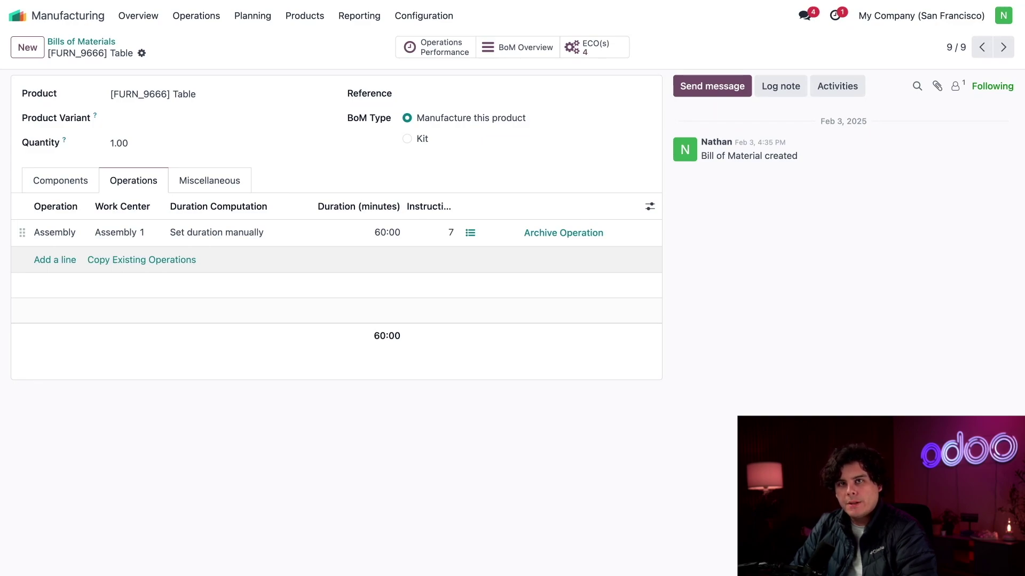
{"action": "left_click", "coordinate": [79, 181]}
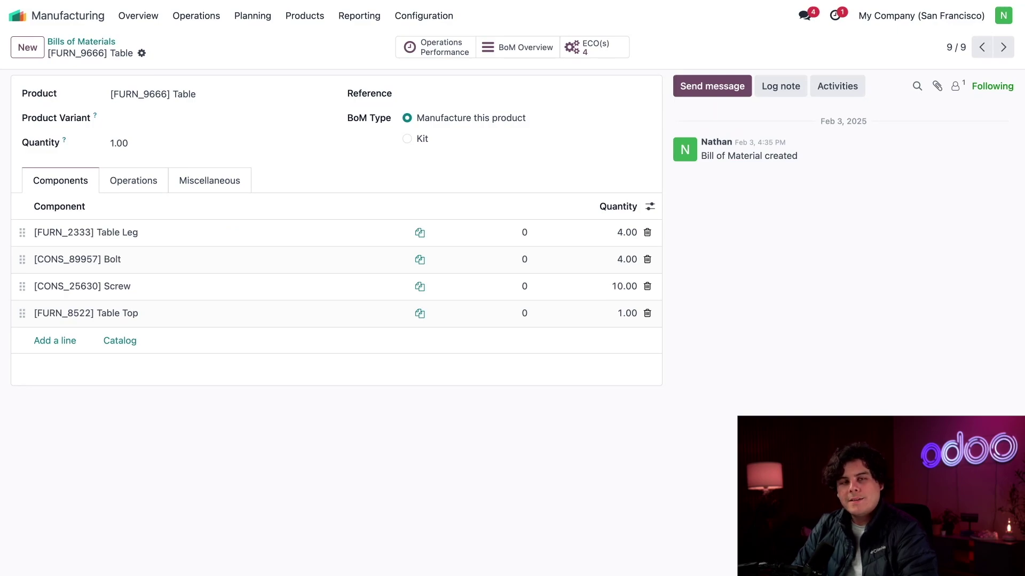
Launch PLM and list the BOM Updates engineering change orders.
{"action": "left_click", "coordinate": [10, 14]}
{"action": "left_click", "coordinate": [278, 184]}
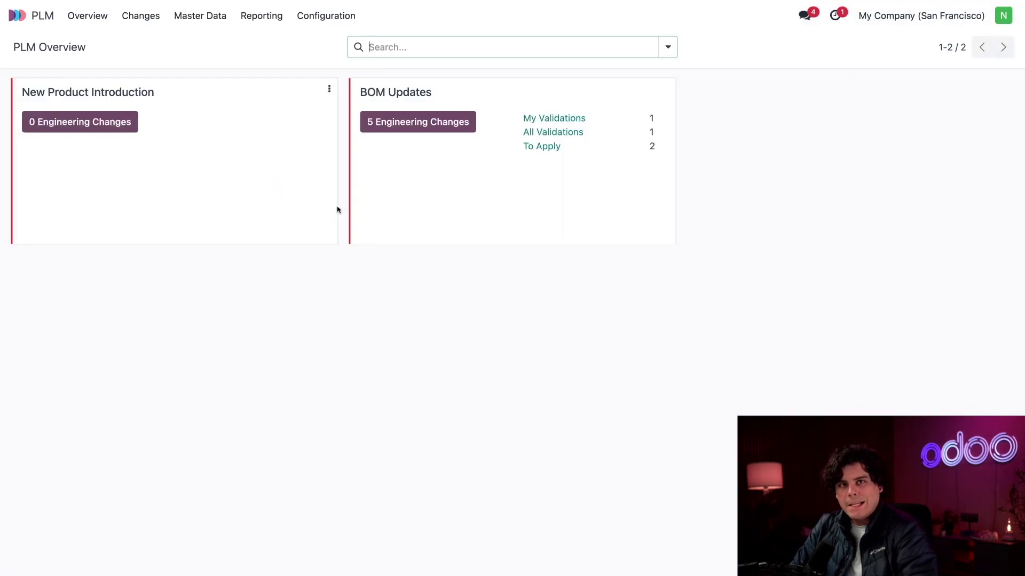
{"action": "left_click", "coordinate": [420, 127]}
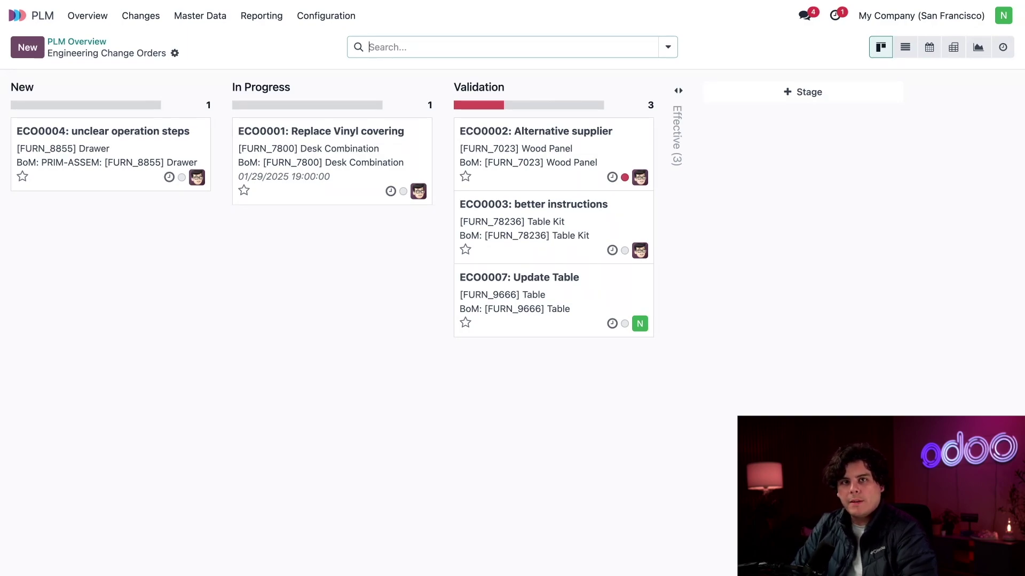
Start a new change order described 'Update Table', keeping the original responsible user.
{"action": "left_click", "coordinate": [28, 48]}
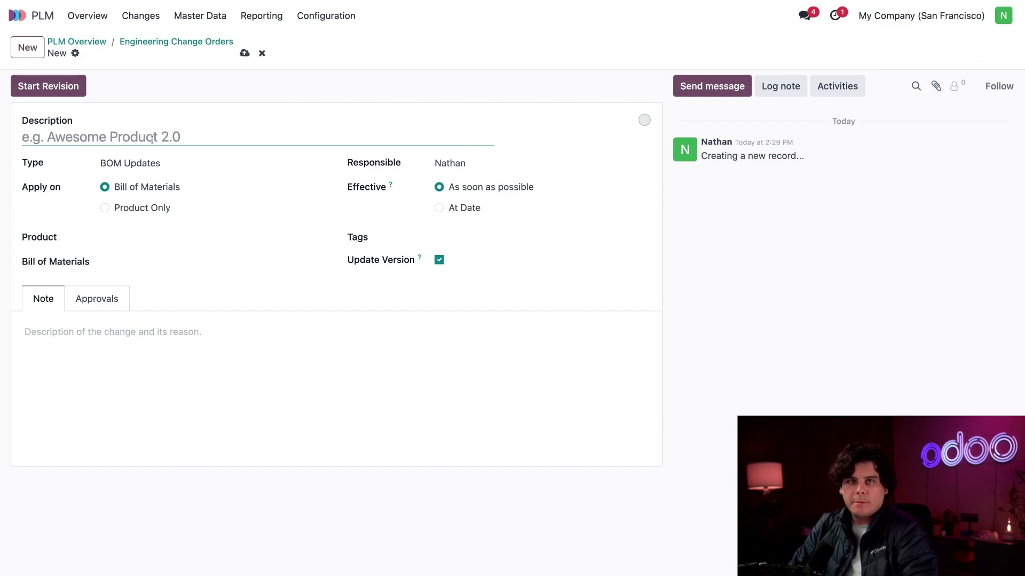
{"action": "type", "text": "Update Table"}
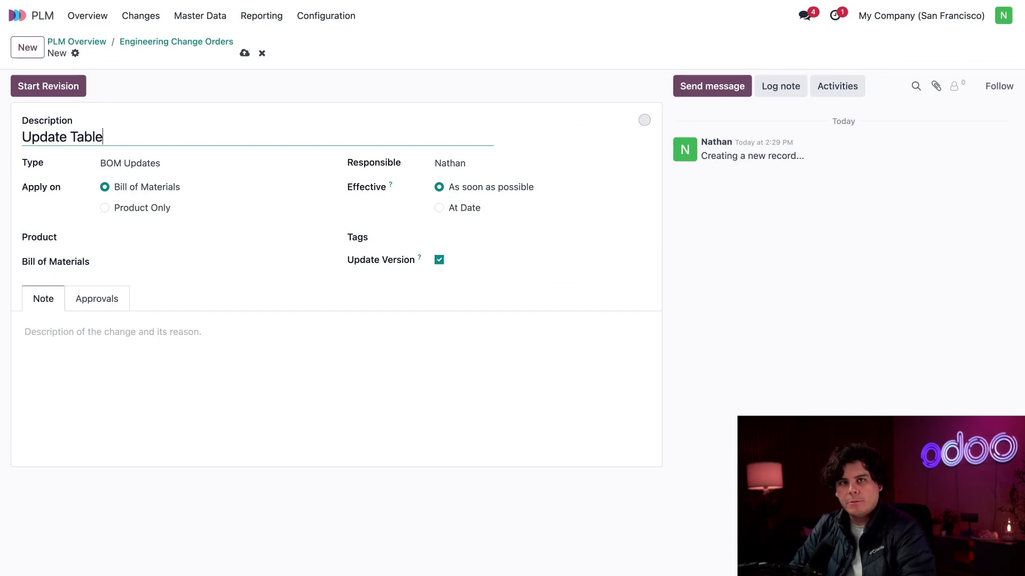
{"action": "left_click", "coordinate": [508, 164]}
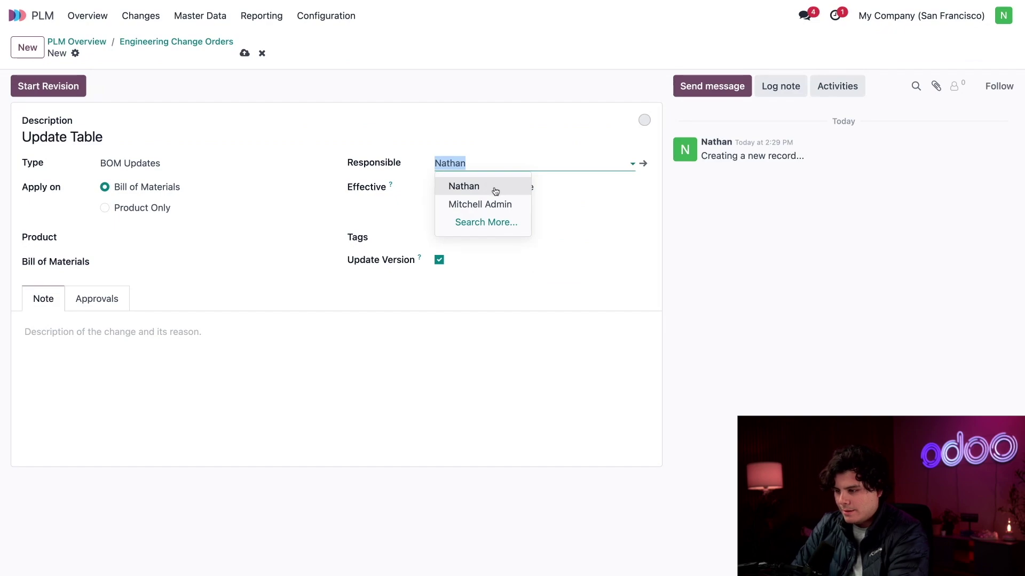
{"action": "left_click", "coordinate": [484, 206]}
{"action": "left_click", "coordinate": [484, 166]}
{"action": "left_click", "coordinate": [450, 184]}
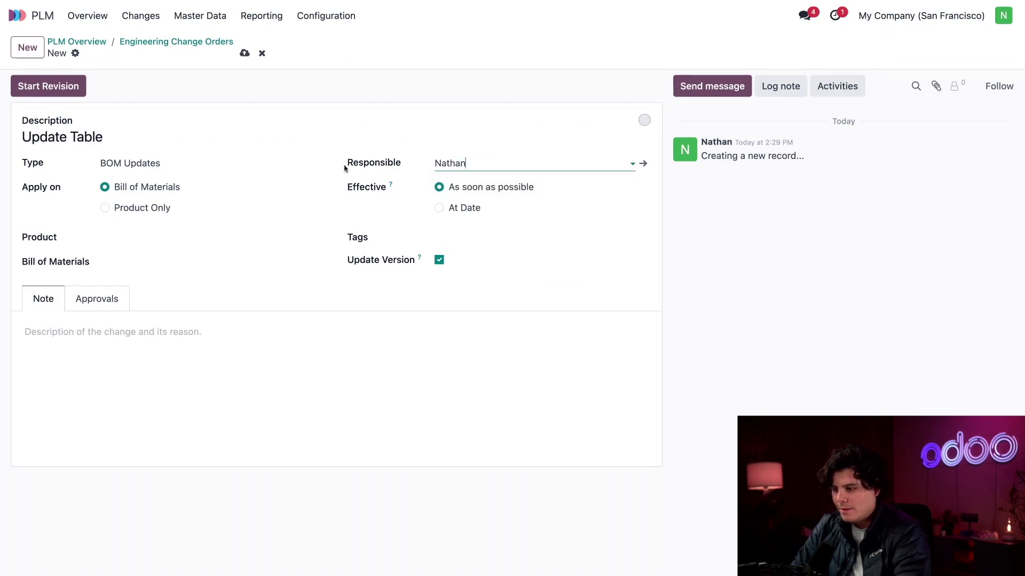
Keep the BOM Updates type and set the product to [FURN_9666] Table.
{"action": "left_click", "coordinate": [322, 166]}
{"action": "left_click", "coordinate": [336, 169]}
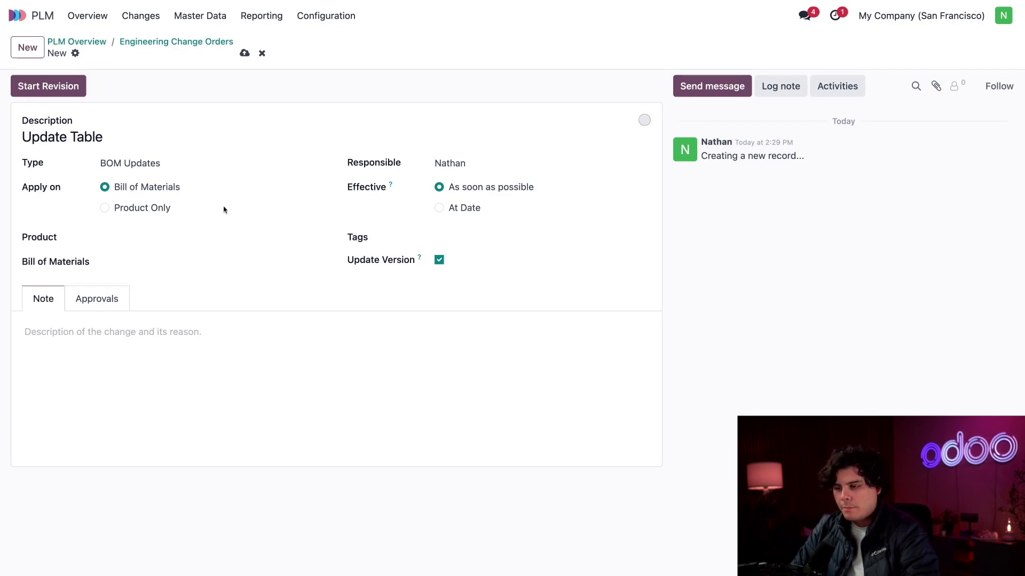
{"action": "left_click", "coordinate": [148, 237]}
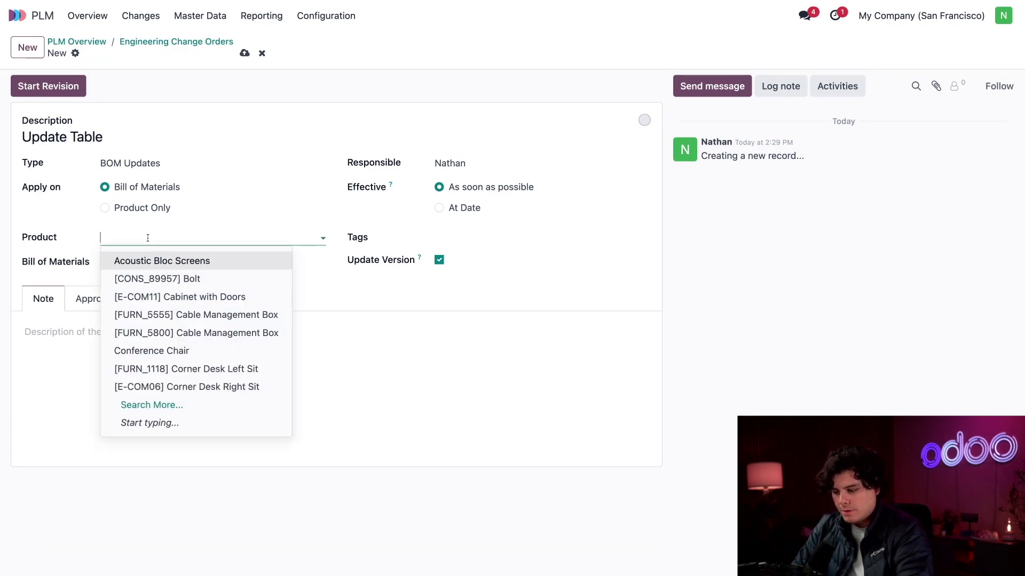
{"action": "type", "text": "table"}
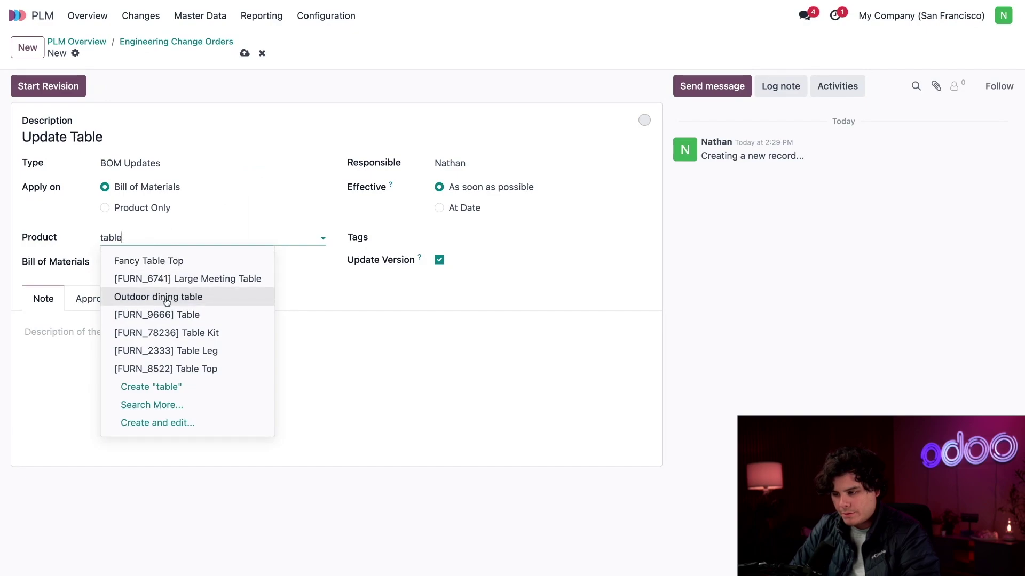
{"action": "left_click", "coordinate": [162, 314]}
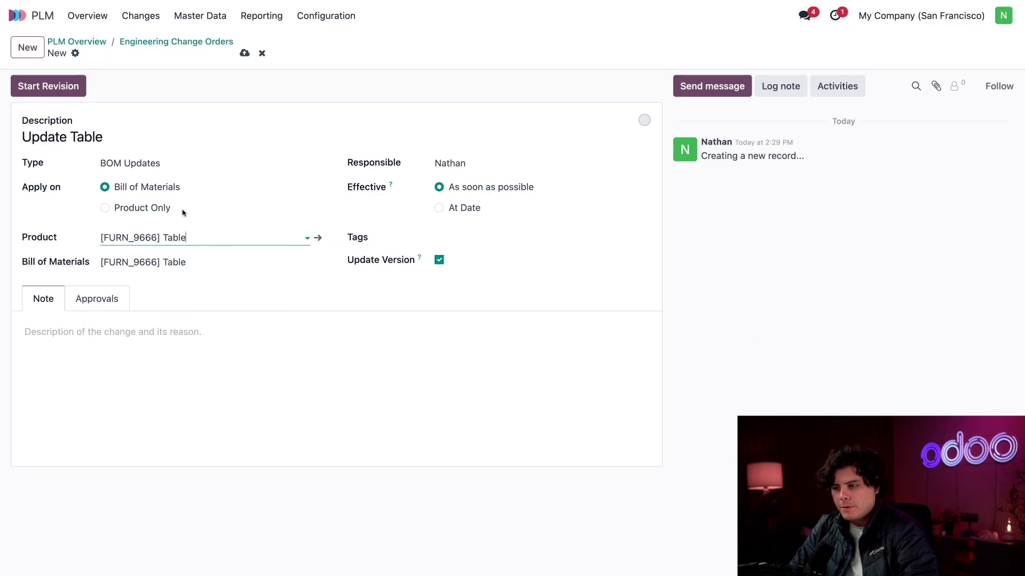
Save the change order as ECO0009 with Start Revision and advance it to In Progress.
{"action": "left_click", "coordinate": [48, 86]}
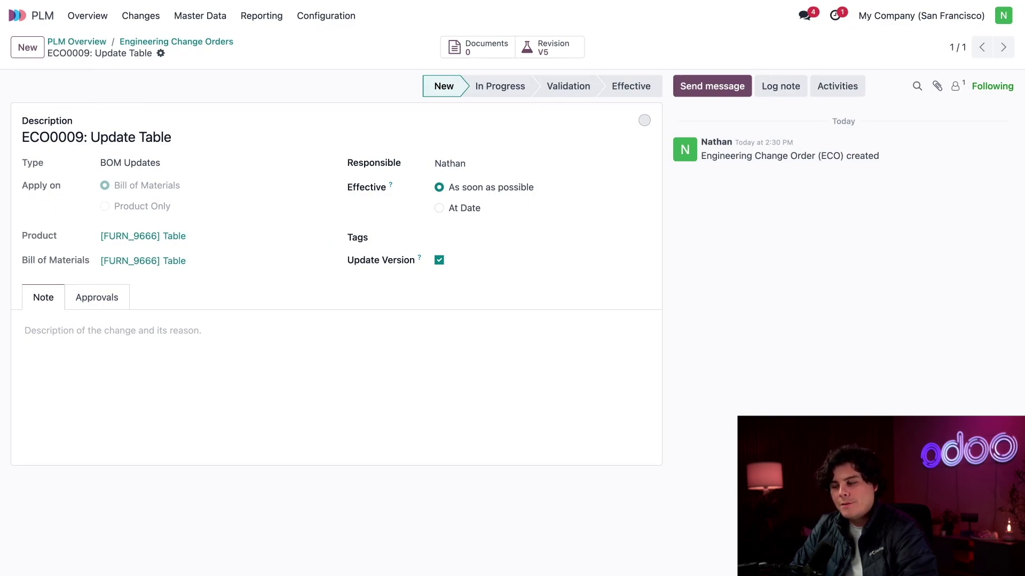
{"action": "left_click", "coordinate": [506, 94]}
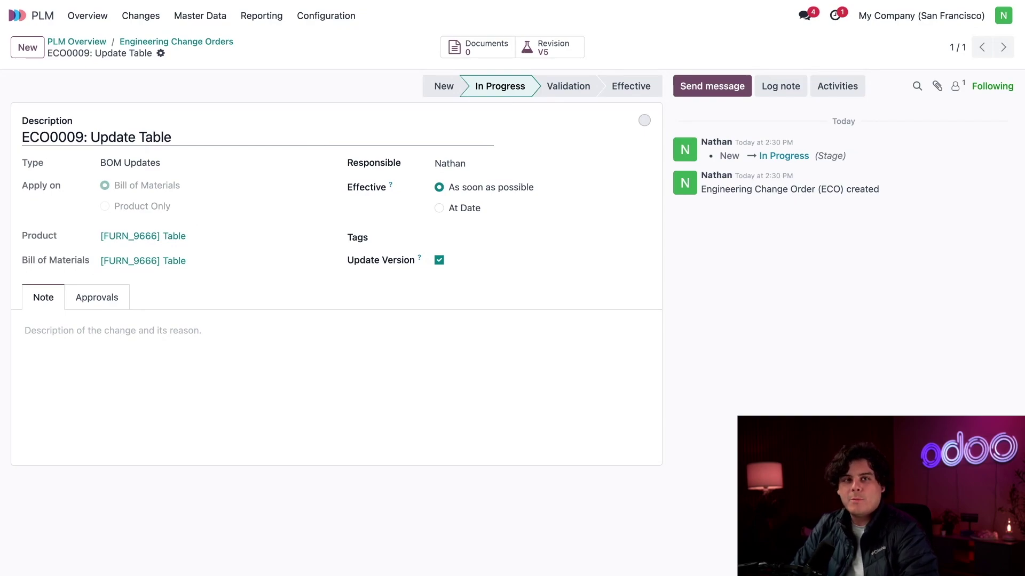
In the V5 Table BoM revision, replace the Table Top component with Fancy Table Top.
{"action": "left_click", "coordinate": [554, 54]}
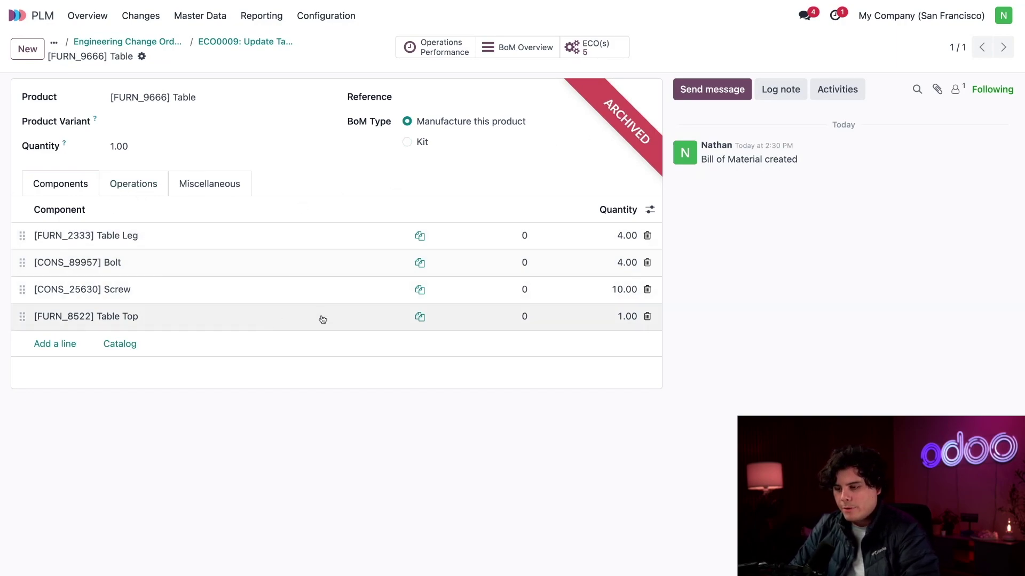
{"action": "left_click", "coordinate": [646, 316]}
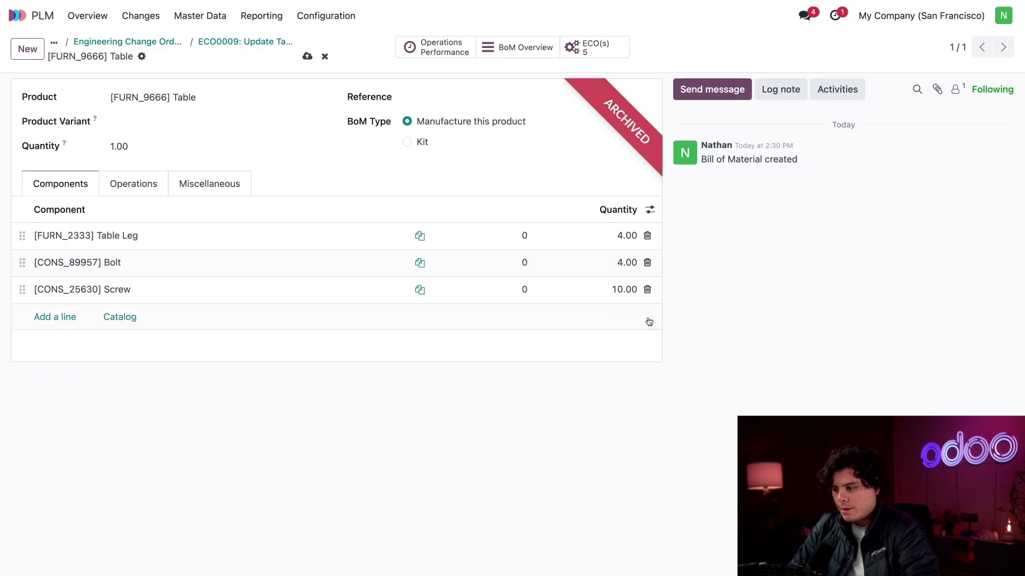
{"action": "left_click", "coordinate": [60, 320]}
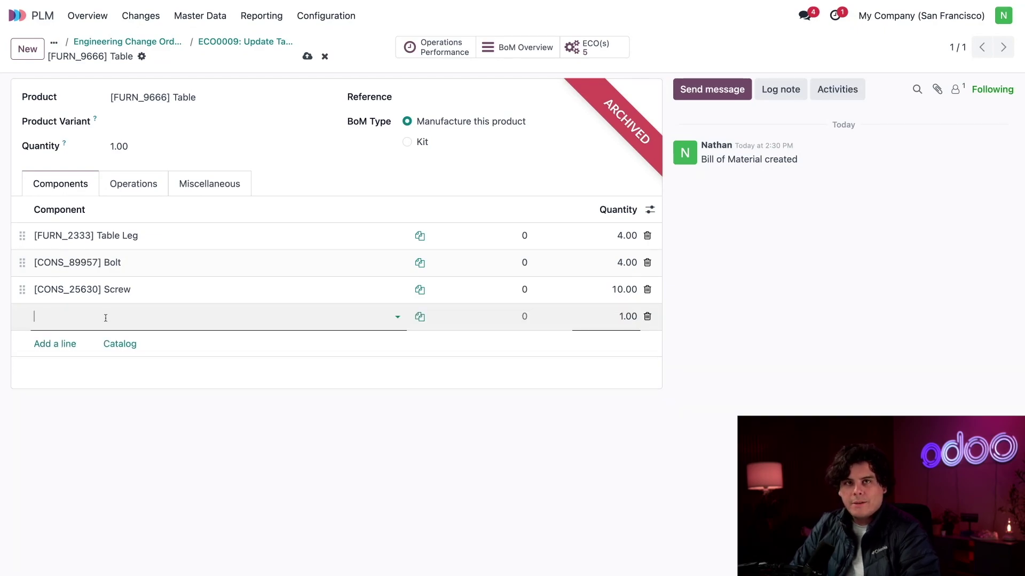
{"action": "type", "text": "fan"}
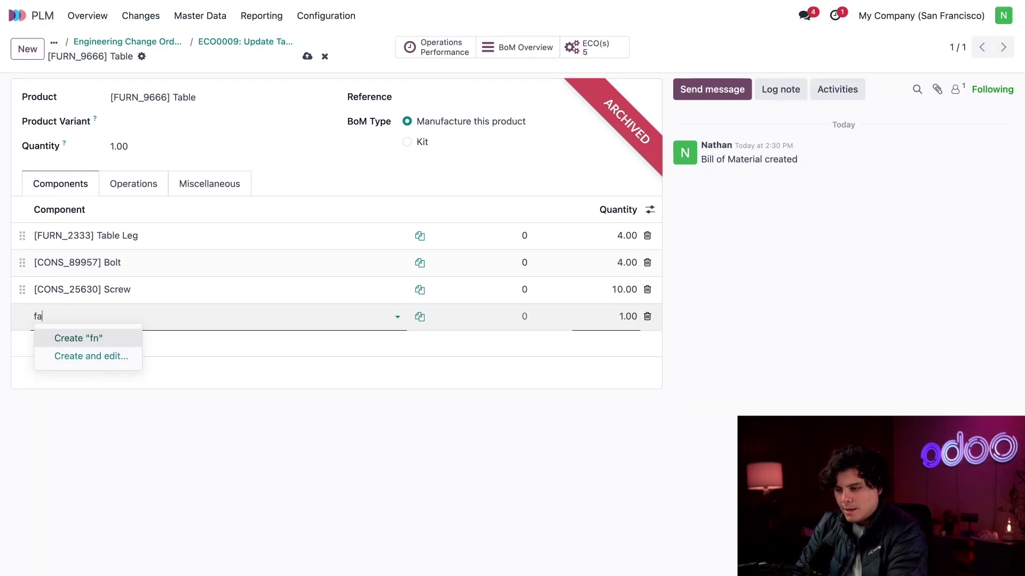
{"action": "left_click", "coordinate": [117, 342]}
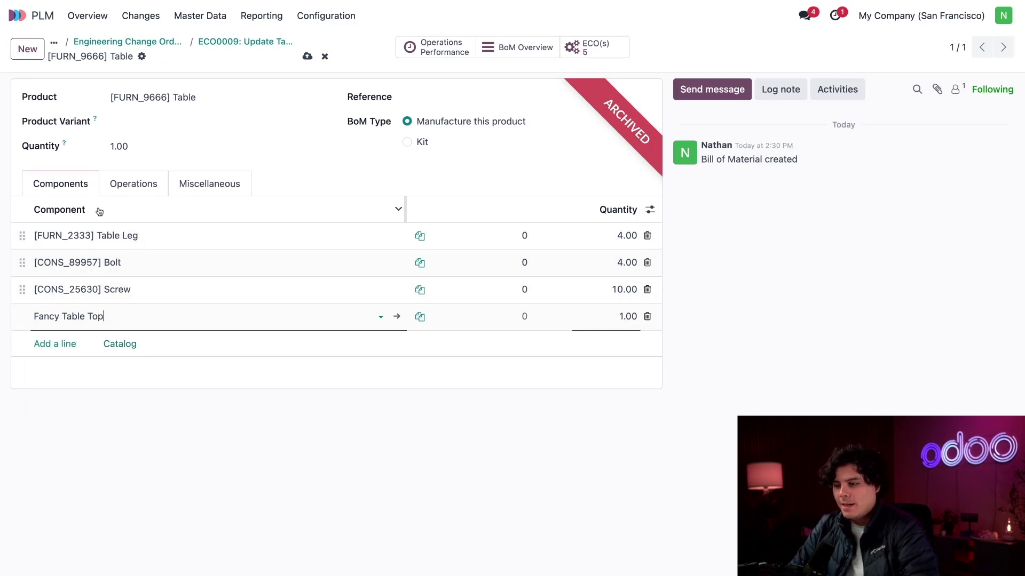
{"action": "left_click", "coordinate": [125, 188]}
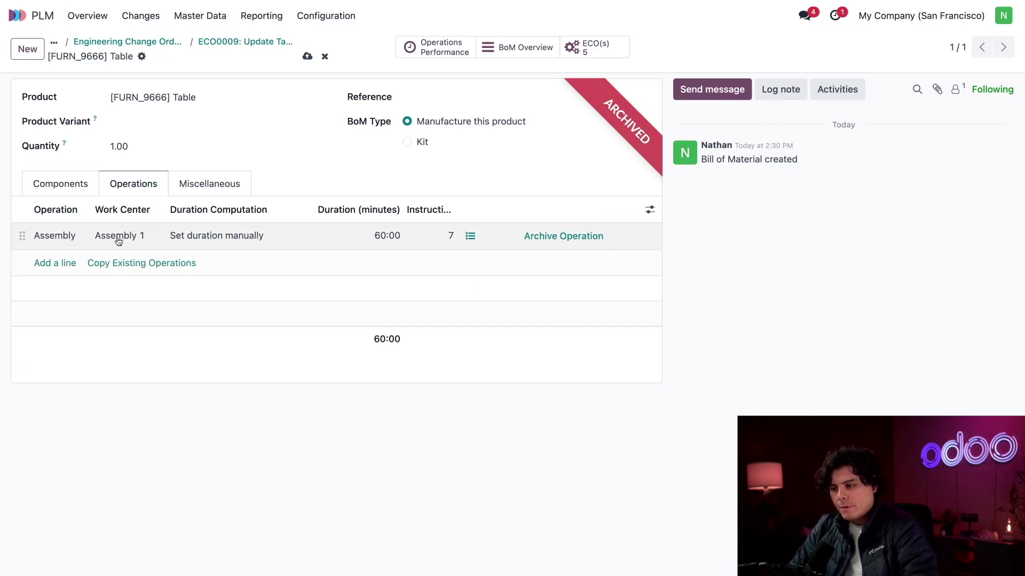
Change the revision's Assembly operation default duration from 60:00 to 45:00 and save.
{"action": "left_click", "coordinate": [66, 239]}
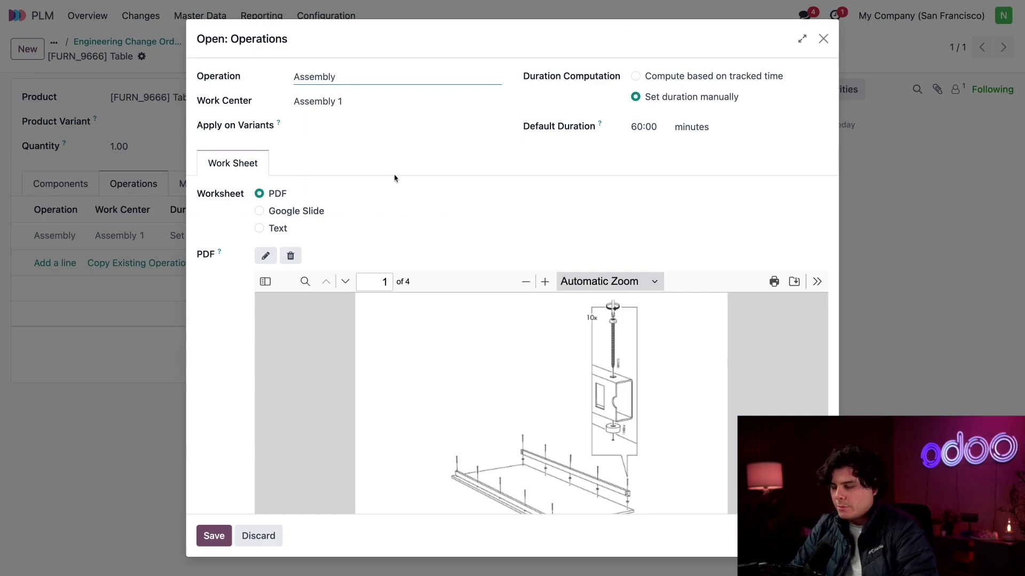
{"action": "left_click", "coordinate": [655, 127]}
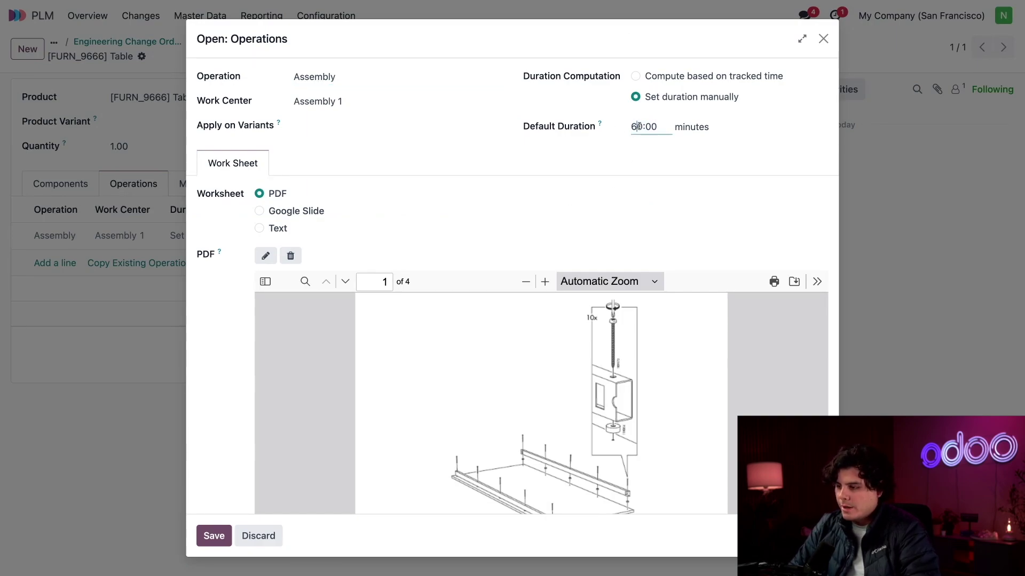
{"action": "double_click", "coordinate": [639, 127]}
{"action": "type", "text": "45"}
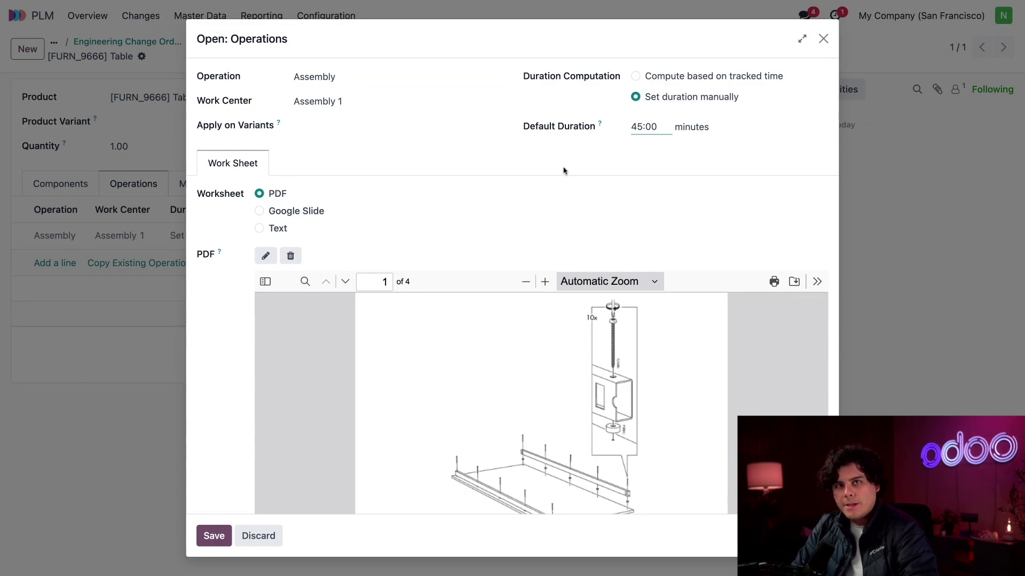
{"action": "left_click", "coordinate": [213, 536]}
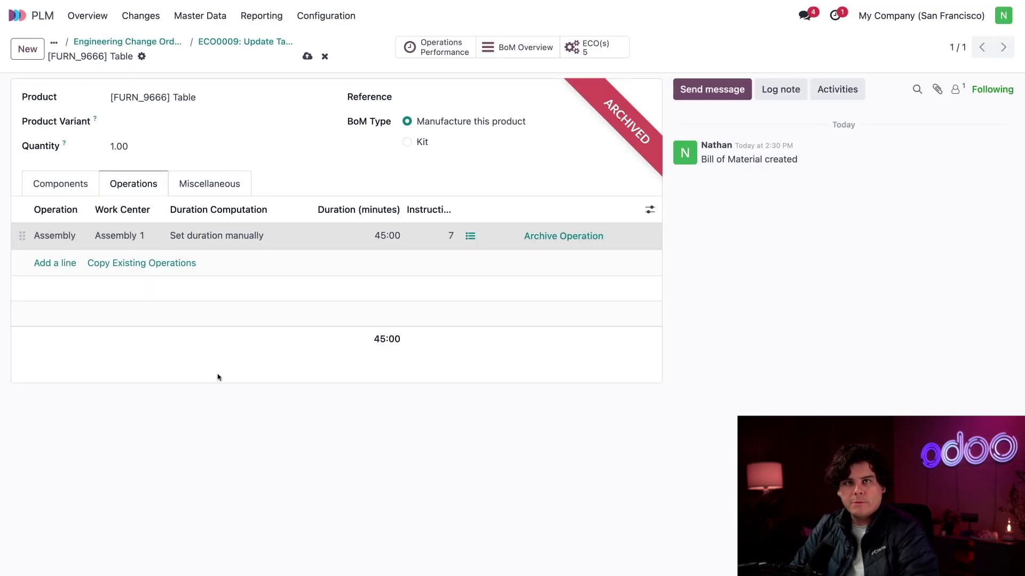
On ECO0009, review changes: Fancy Table Top added, [FURN_8522] Table Top removed, Assembly −15.00.
{"action": "left_click", "coordinate": [233, 47]}
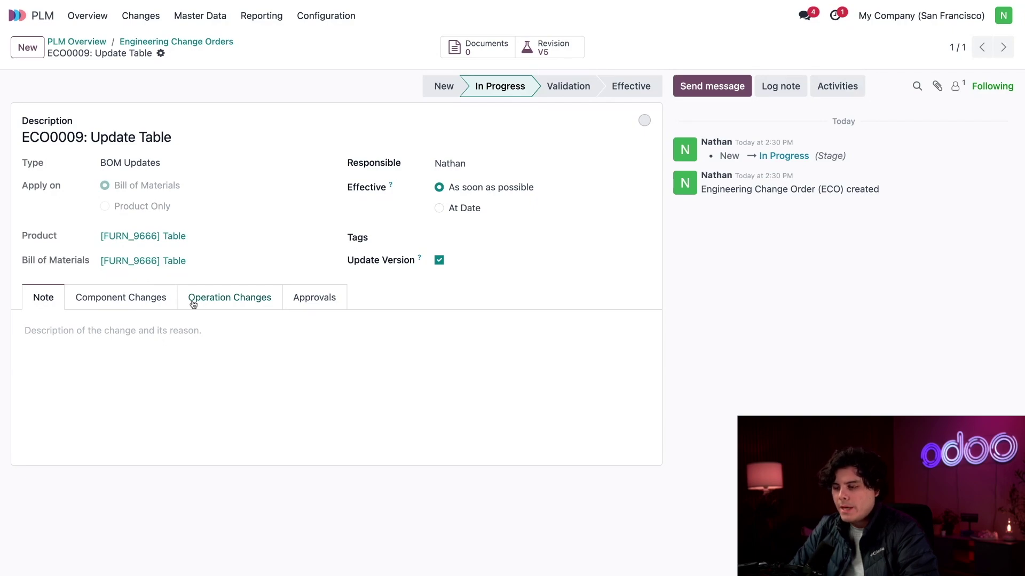
{"action": "left_click", "coordinate": [166, 300]}
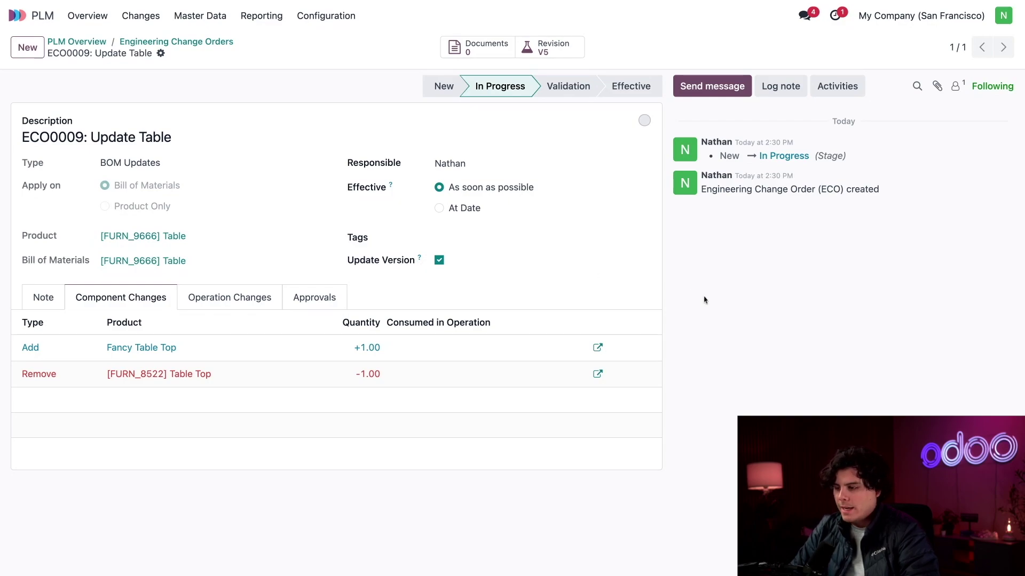
{"action": "left_click", "coordinate": [239, 297]}
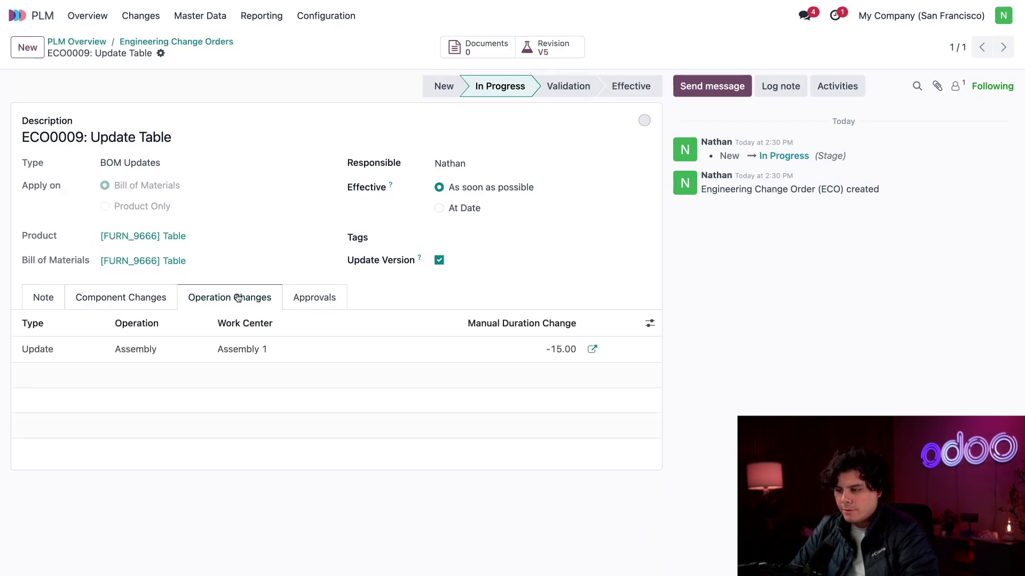
{"action": "left_click", "coordinate": [147, 299]}
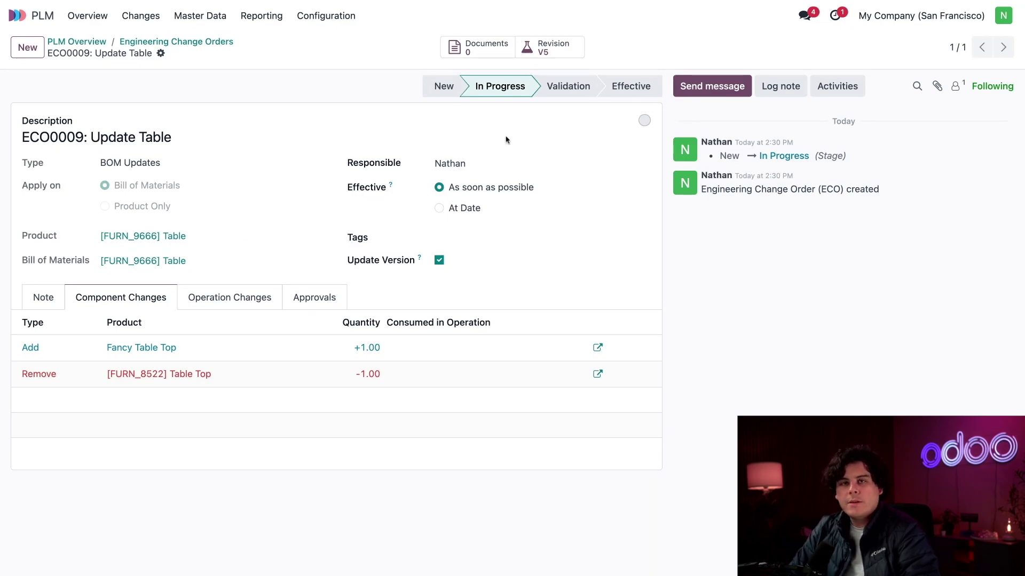
Move ECO0009 to Validation, approve it as tech lead, and apply the changes.
{"action": "left_click", "coordinate": [569, 88]}
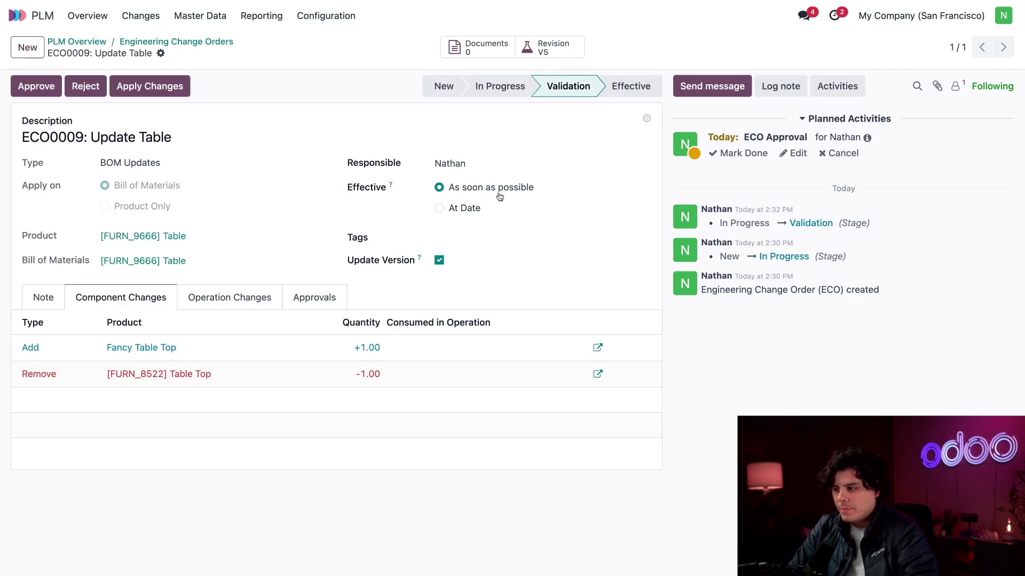
{"action": "left_click", "coordinate": [327, 299]}
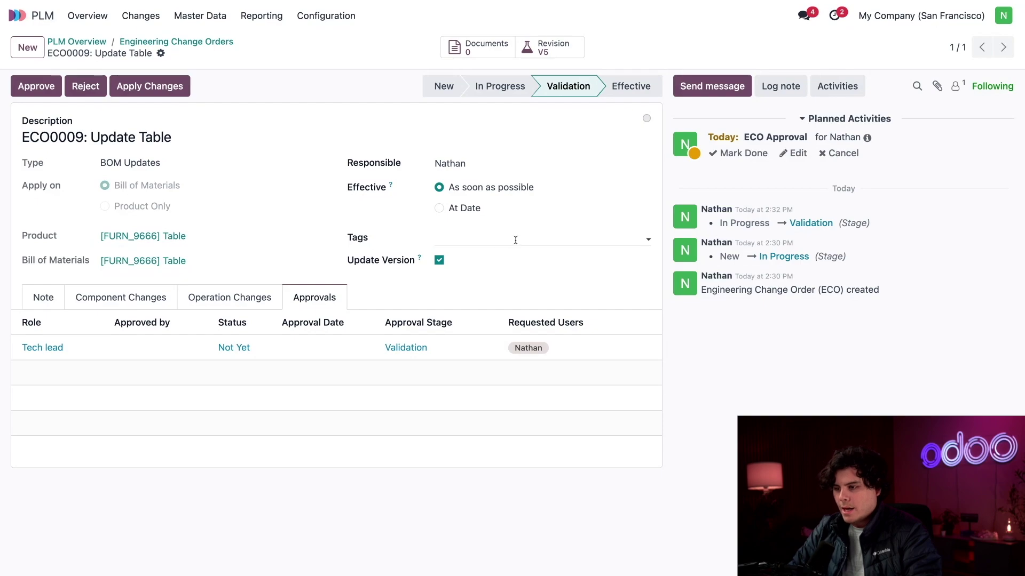
{"action": "left_click", "coordinate": [36, 86]}
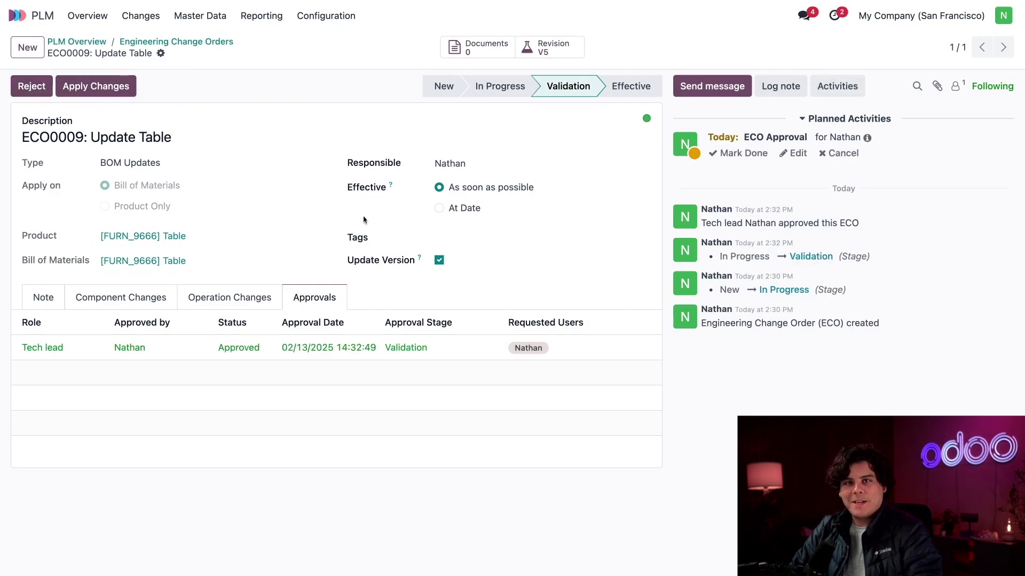
{"action": "left_click", "coordinate": [96, 86]}
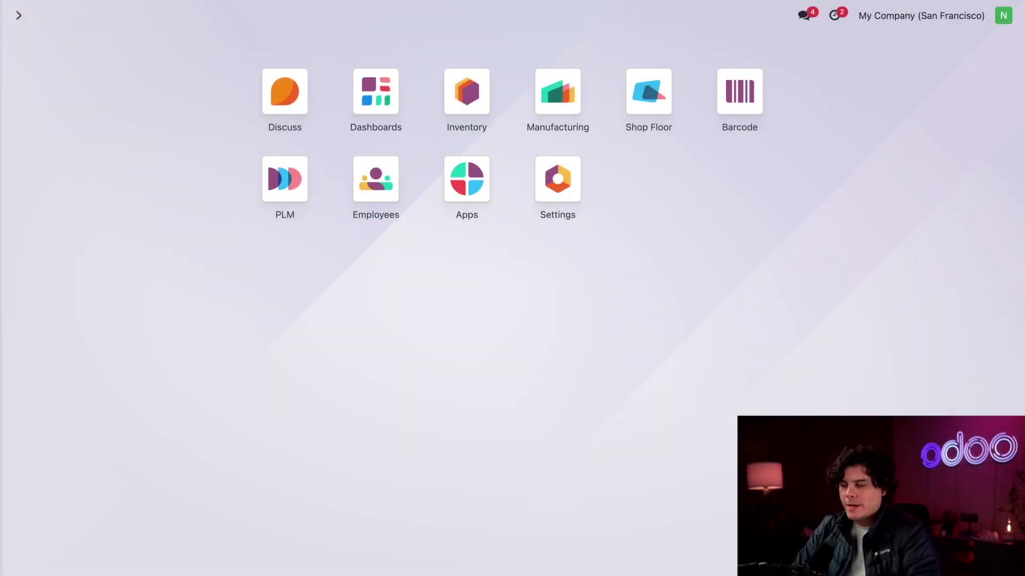
Open the draft manufacturing order WH/MO/00008 for the Table from Manufacturing Orders.
{"action": "left_click", "coordinate": [542, 96]}
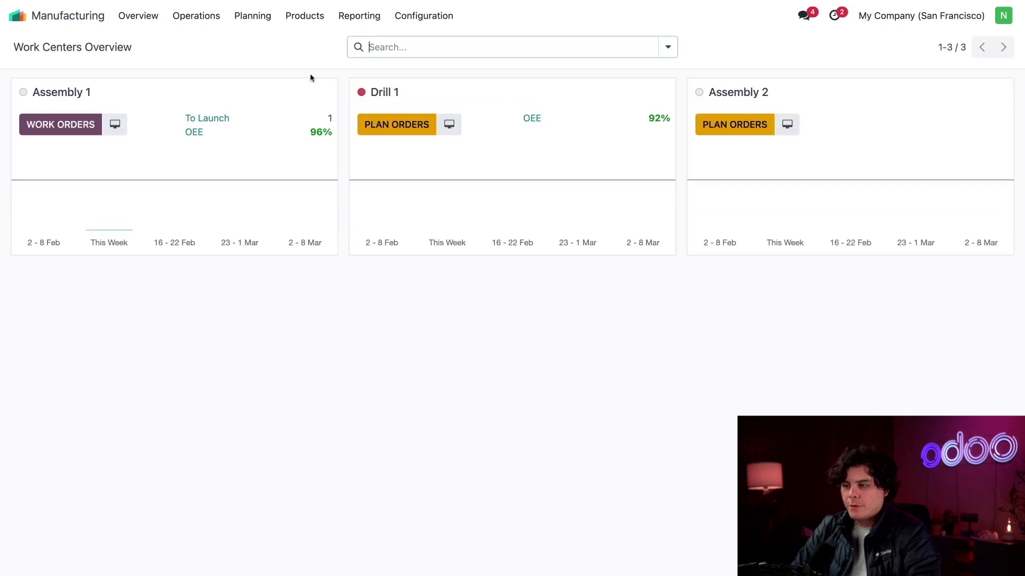
{"action": "left_click", "coordinate": [202, 18]}
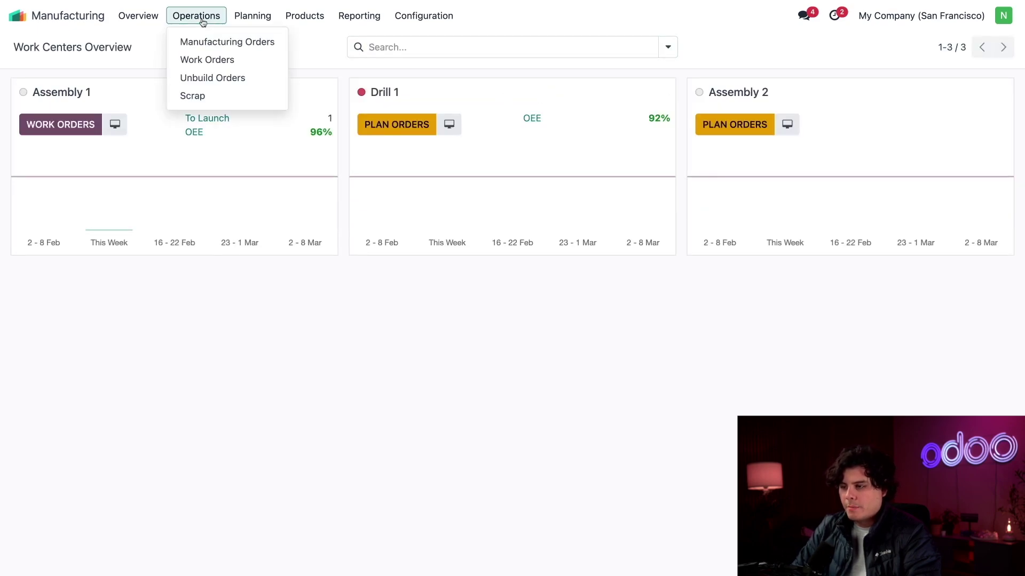
{"action": "left_click", "coordinate": [202, 42]}
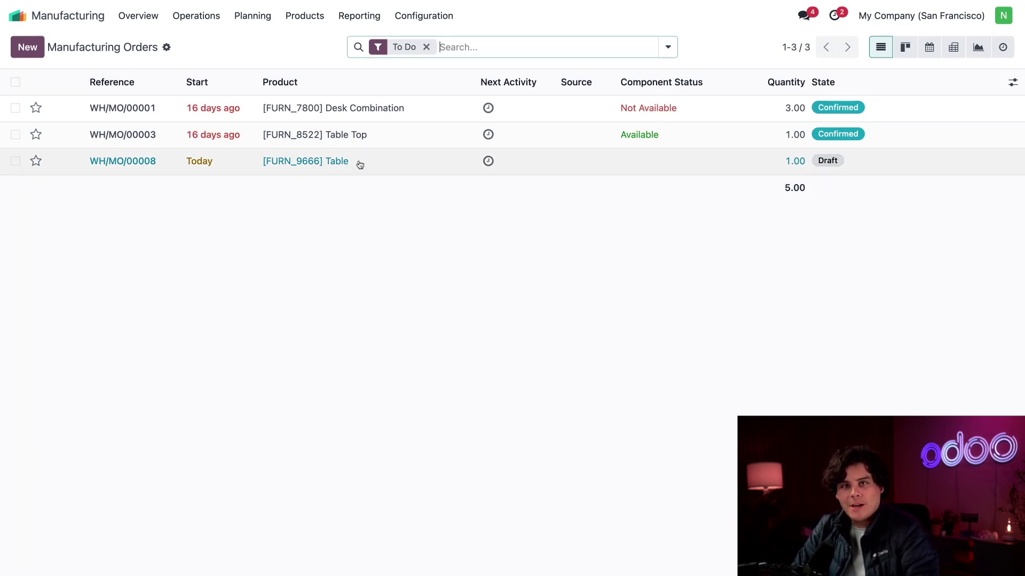
{"action": "left_click", "coordinate": [332, 161]}
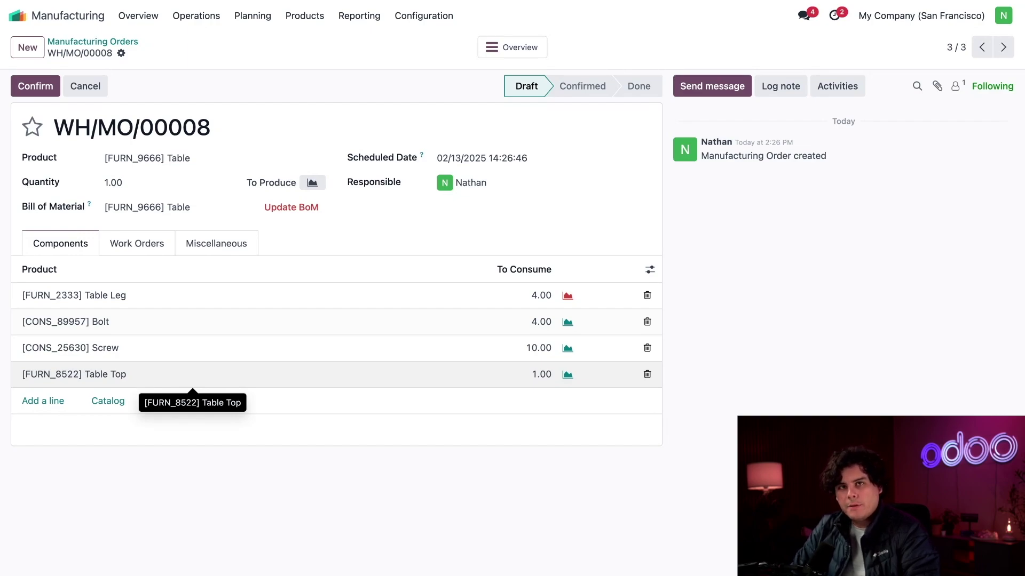
Delete WH/MO/00008's old 60-minute Assembly work order to clear the error, then update to the 45:00 BoM.
{"action": "left_click", "coordinate": [281, 208]}
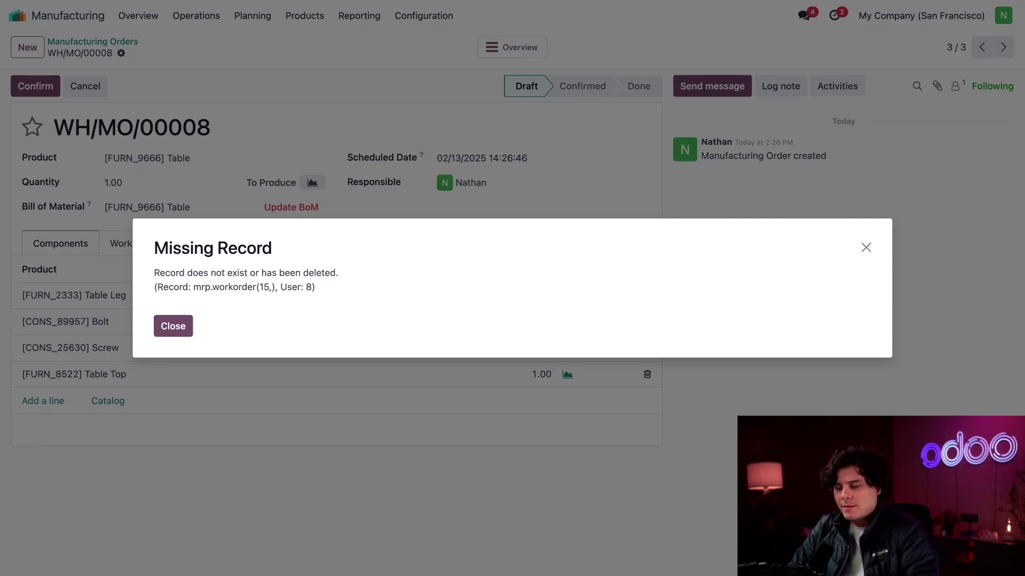
{"action": "left_click", "coordinate": [179, 330]}
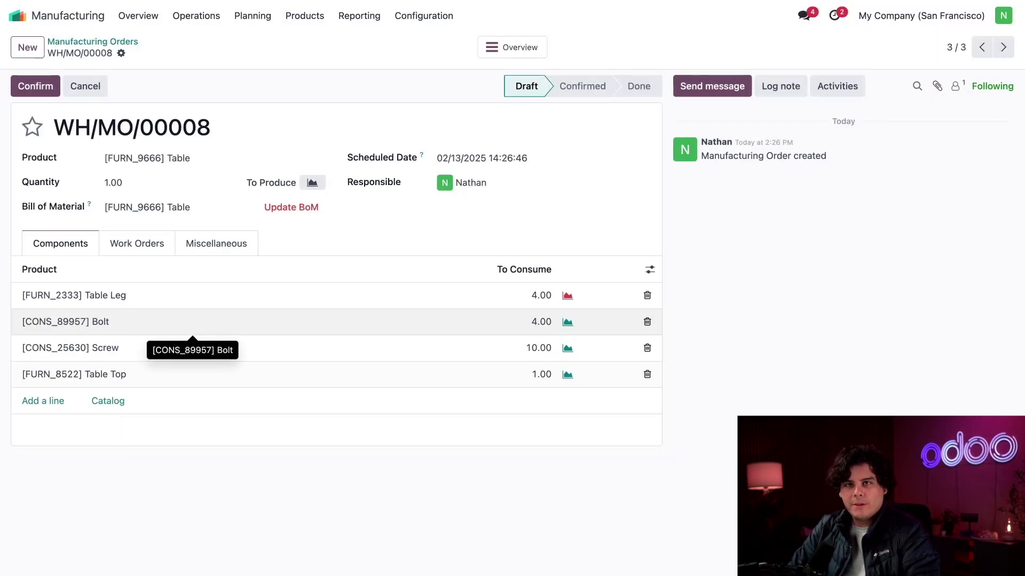
{"action": "left_click", "coordinate": [141, 246]}
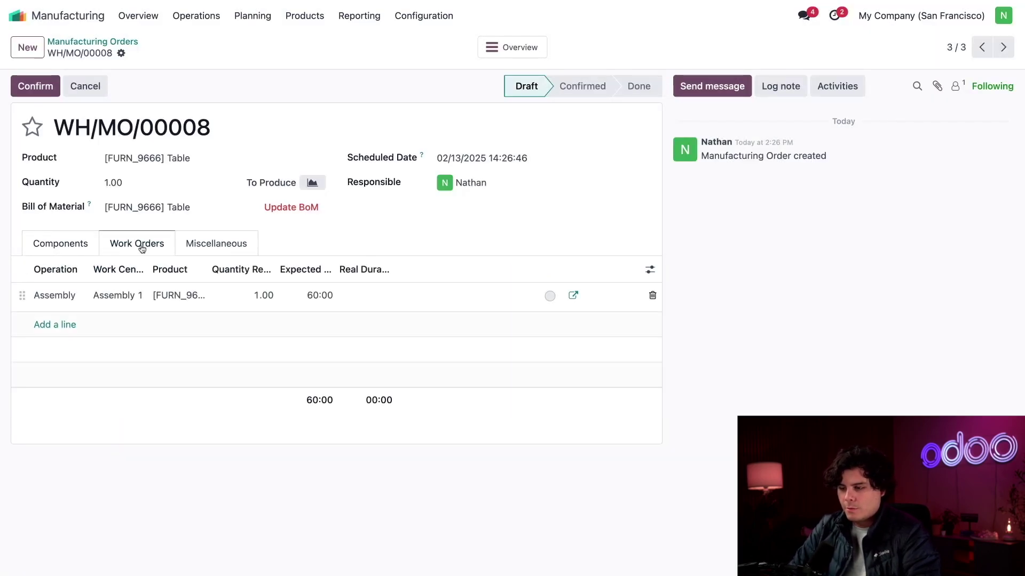
{"action": "left_click", "coordinate": [653, 297]}
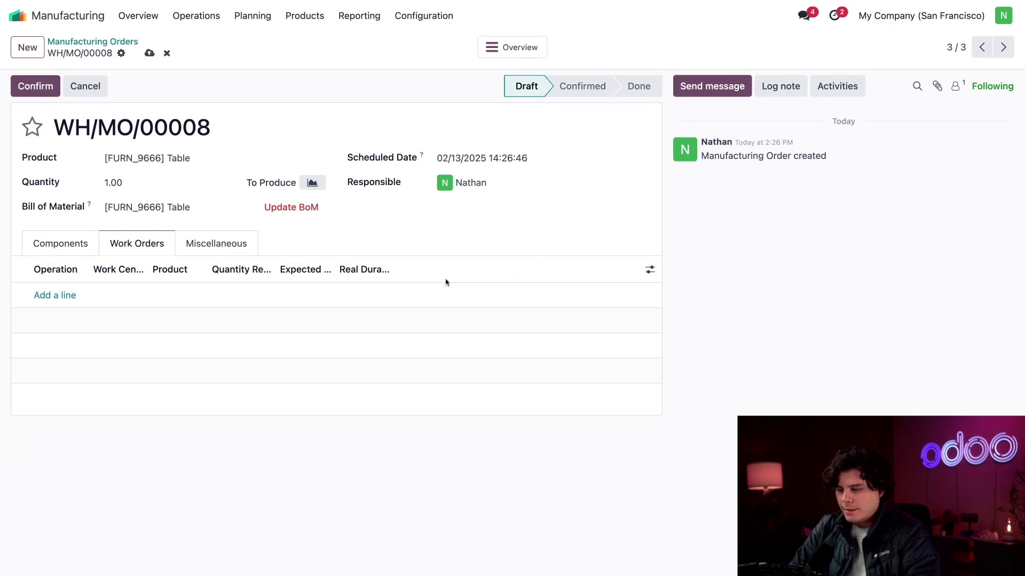
{"action": "left_click", "coordinate": [275, 207]}
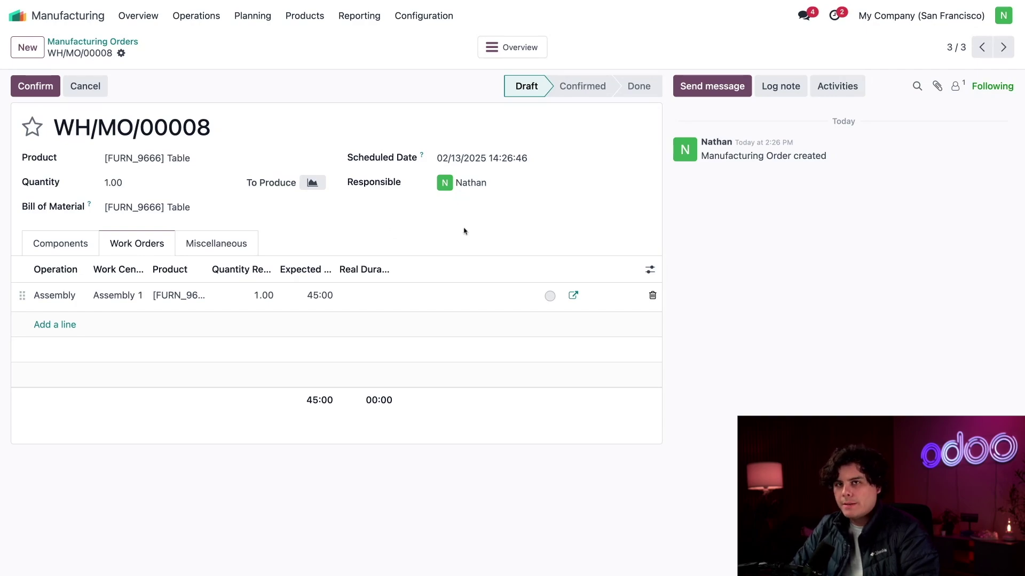
{"action": "mouse_move", "coordinate": [580, 94]}
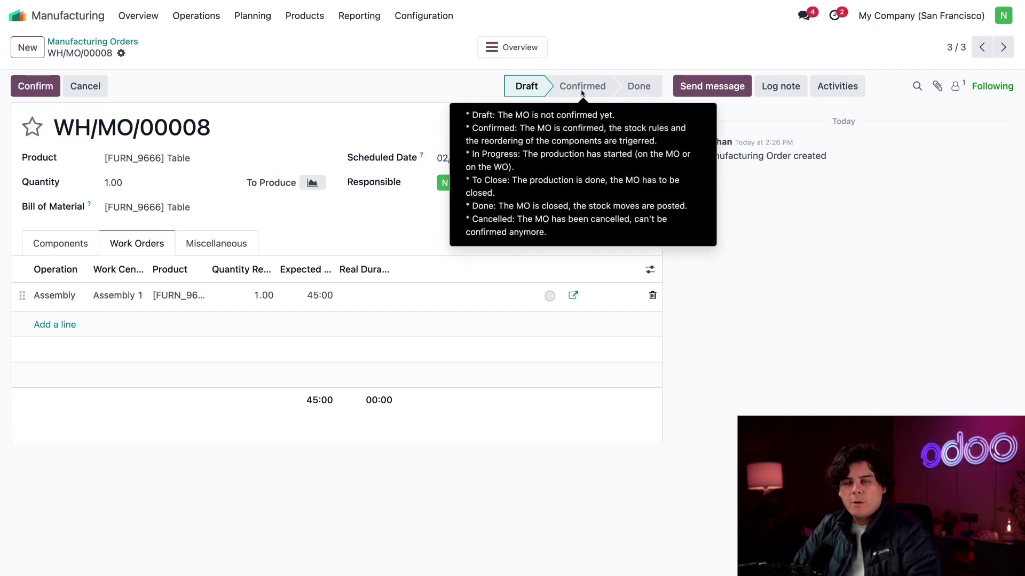